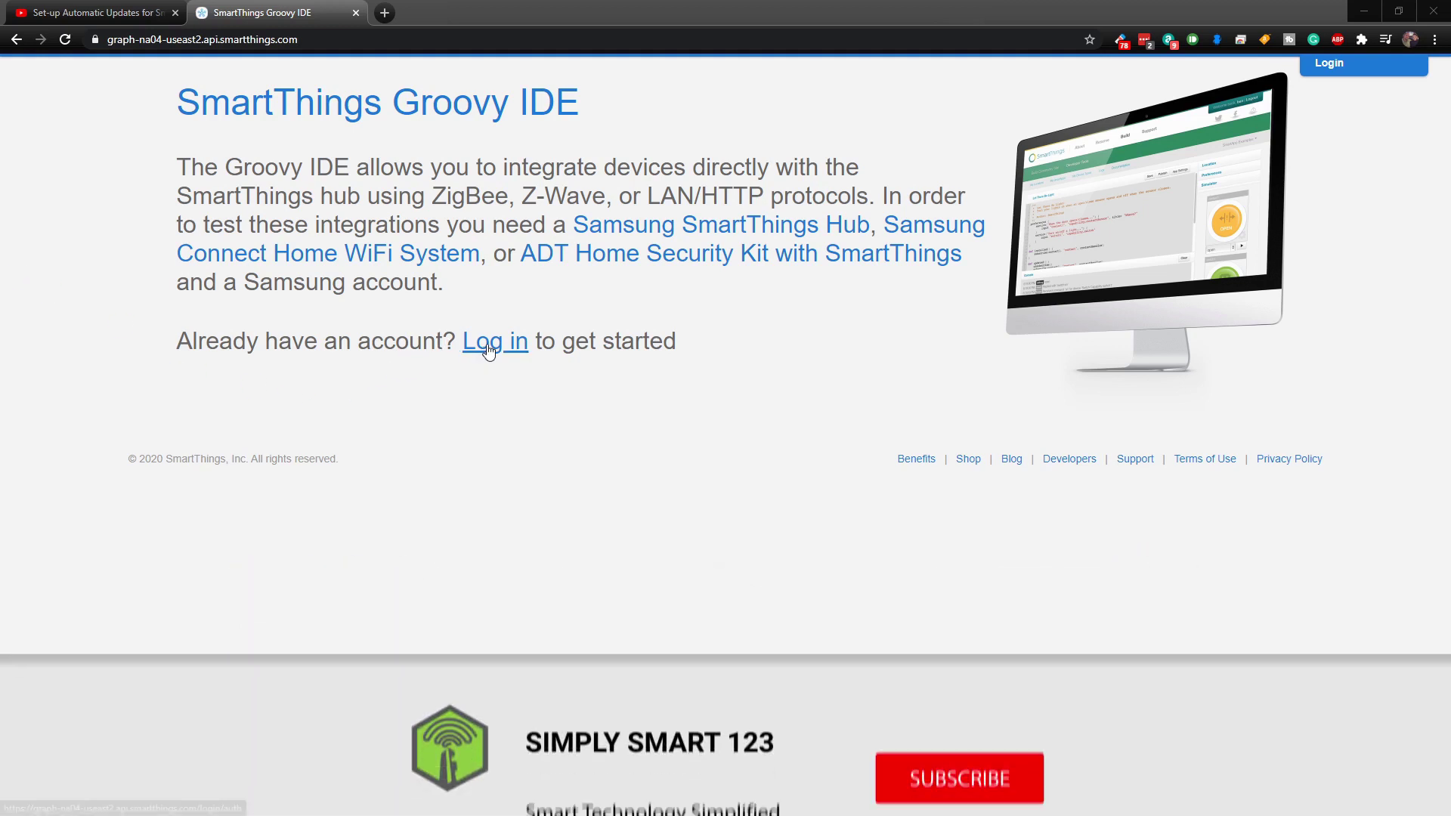
- Sign in to the Groovy IDE with a Samsung account and open the SmartApps list
left_click(495, 342)
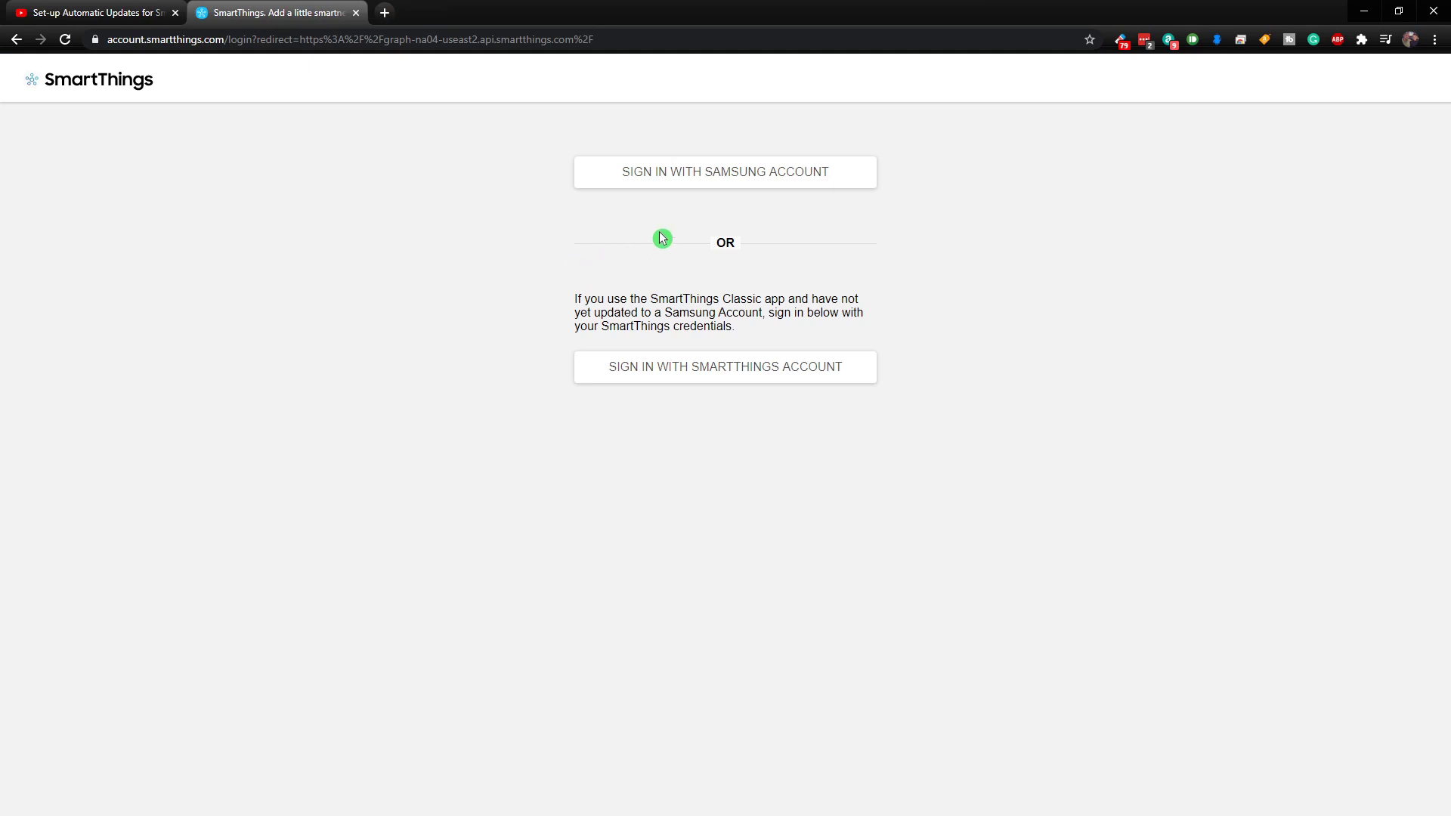
left_click(757, 173)
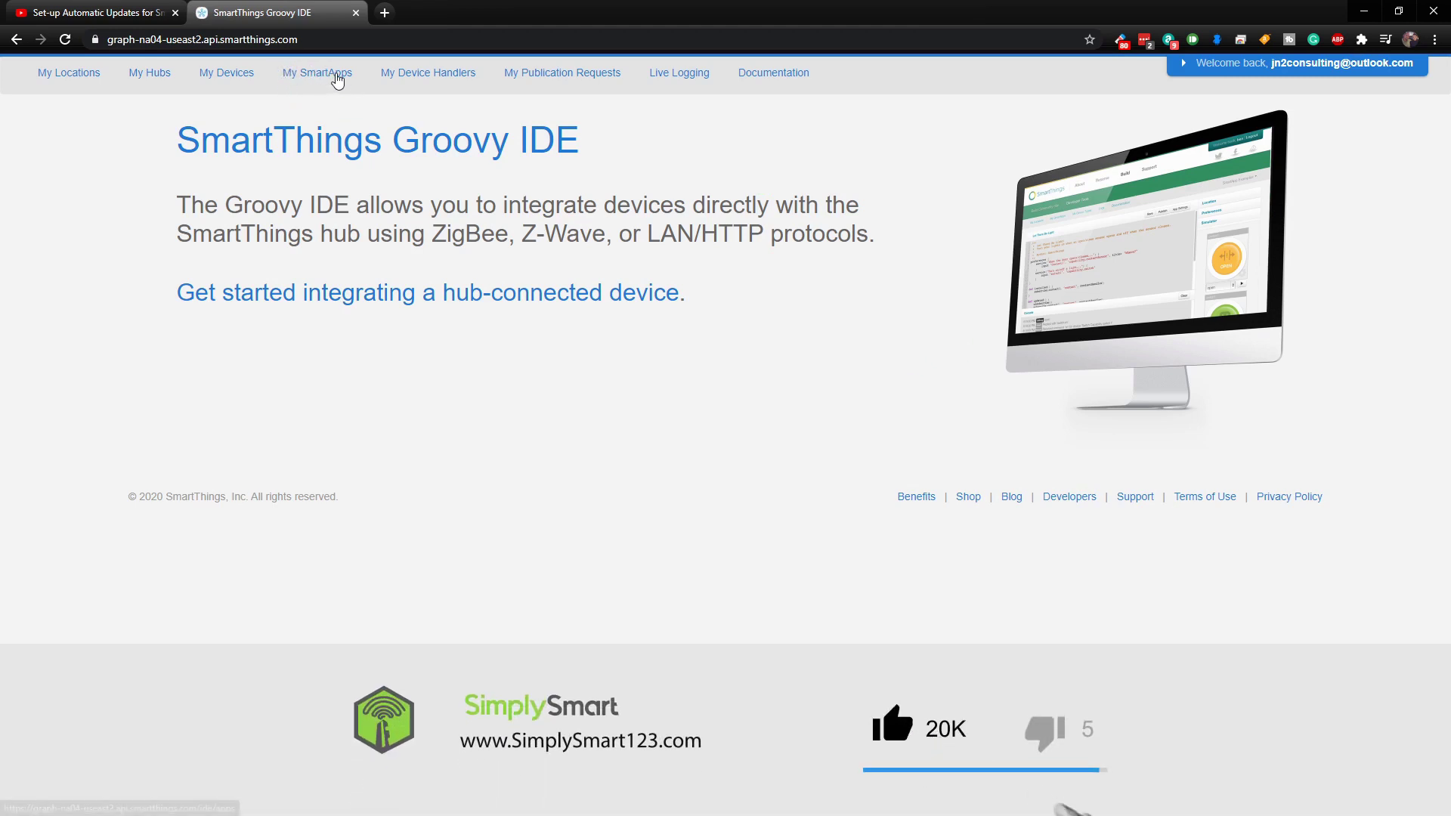
left_click(336, 75)
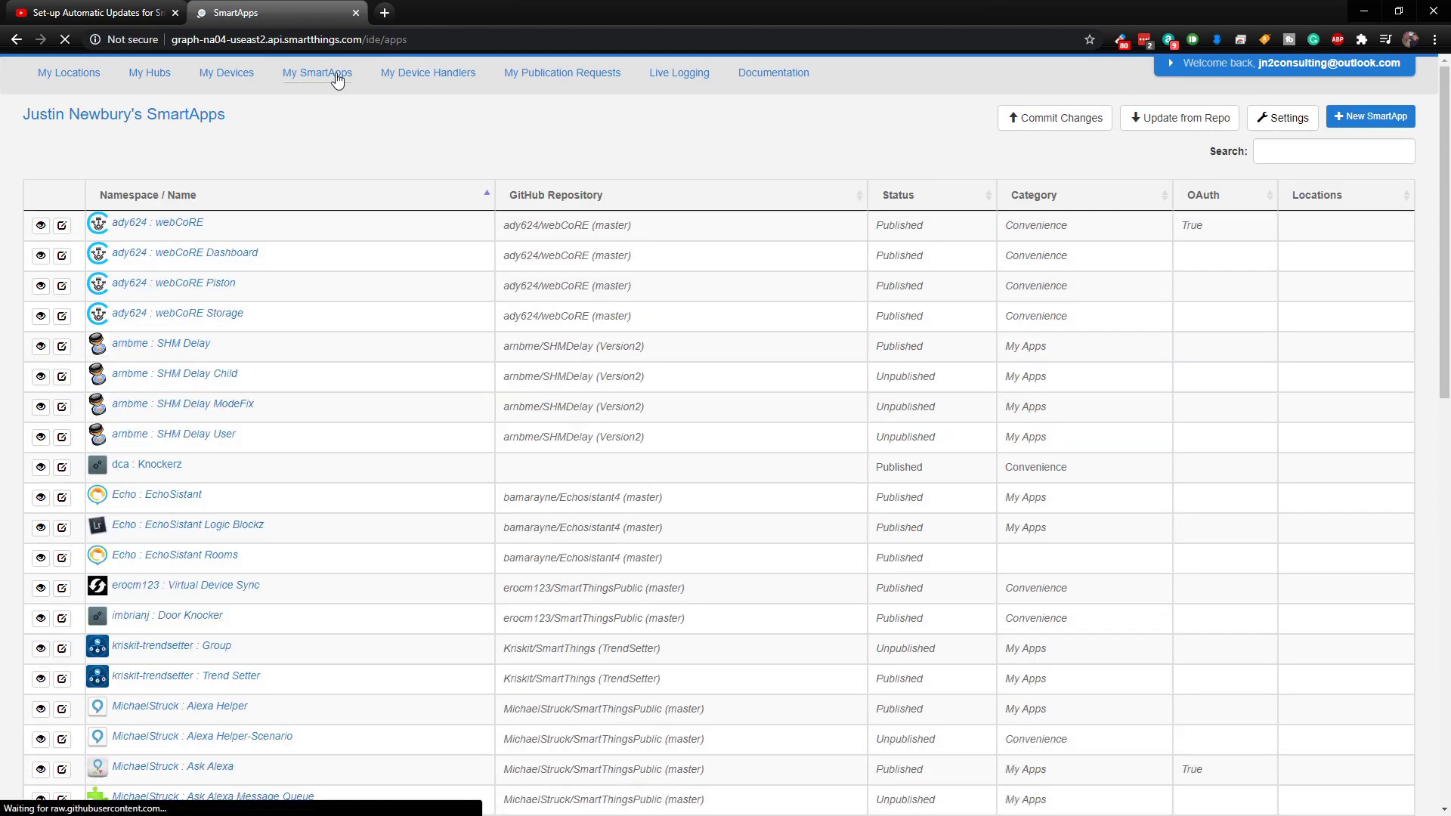
scroll(291, 428, "down", 5)
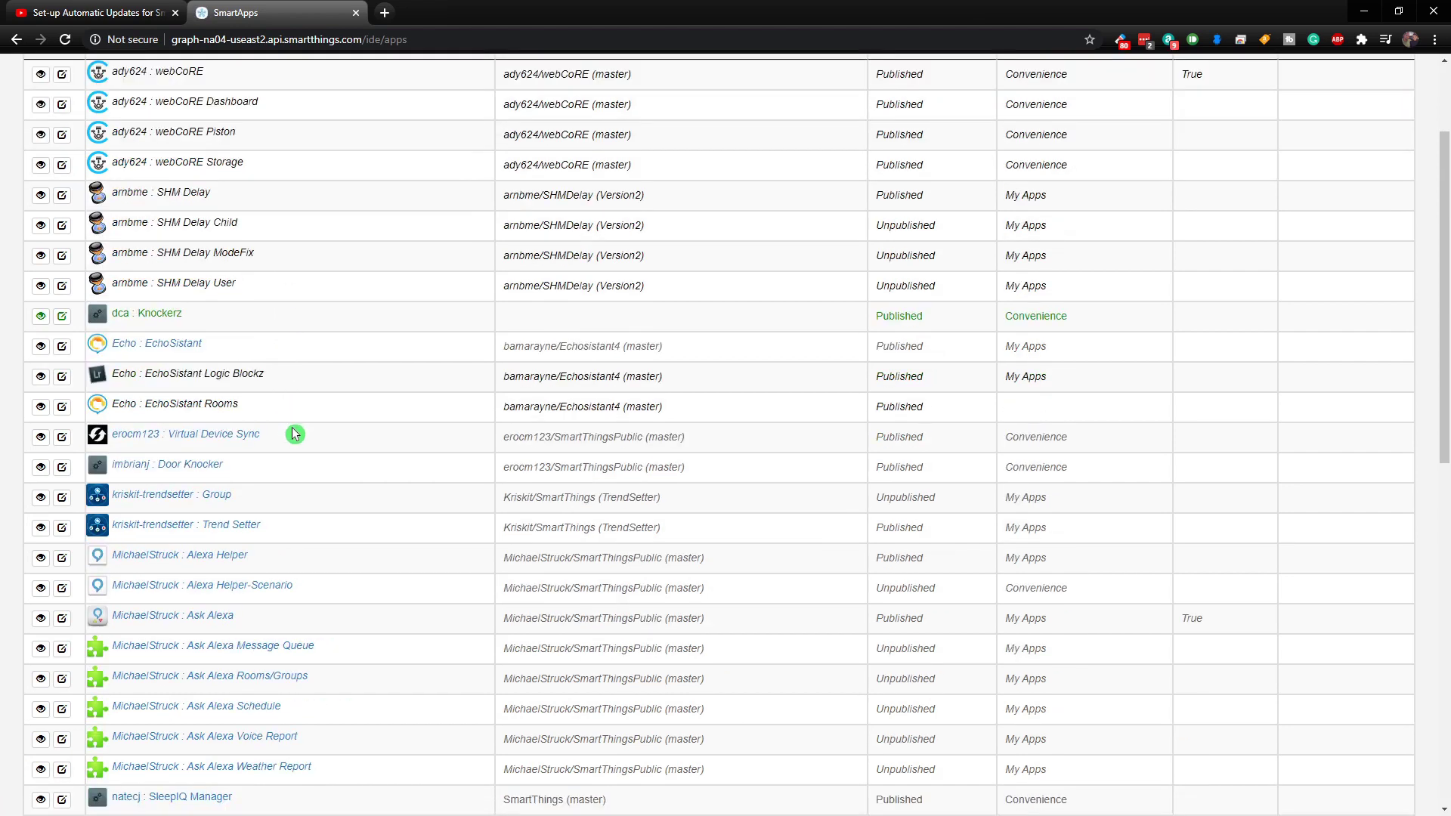
scroll(292, 451, "down", 3)
scroll(292, 452, "down", 4)
scroll(292, 454, "down", 3)
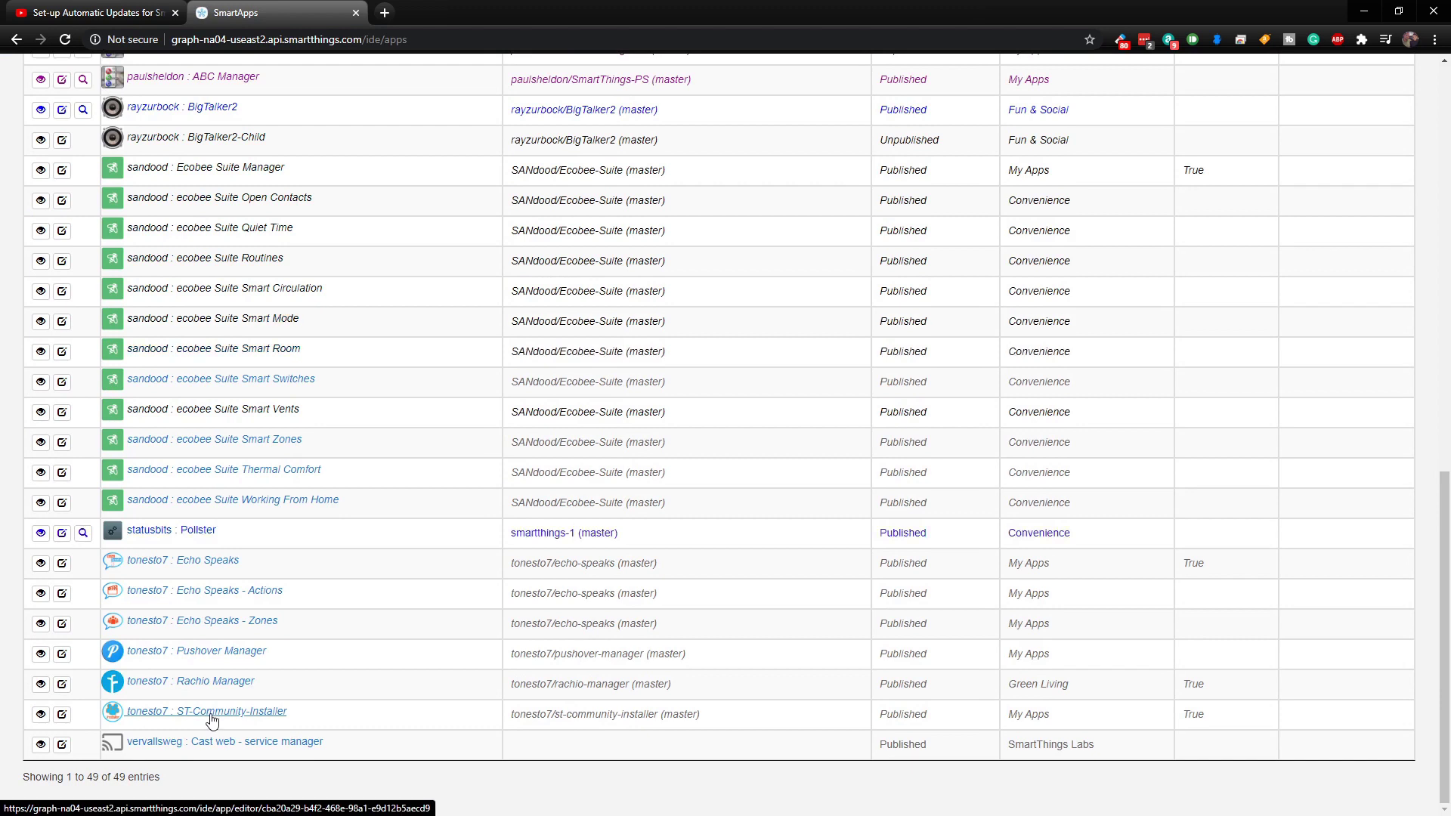
mouse_move(208, 713)
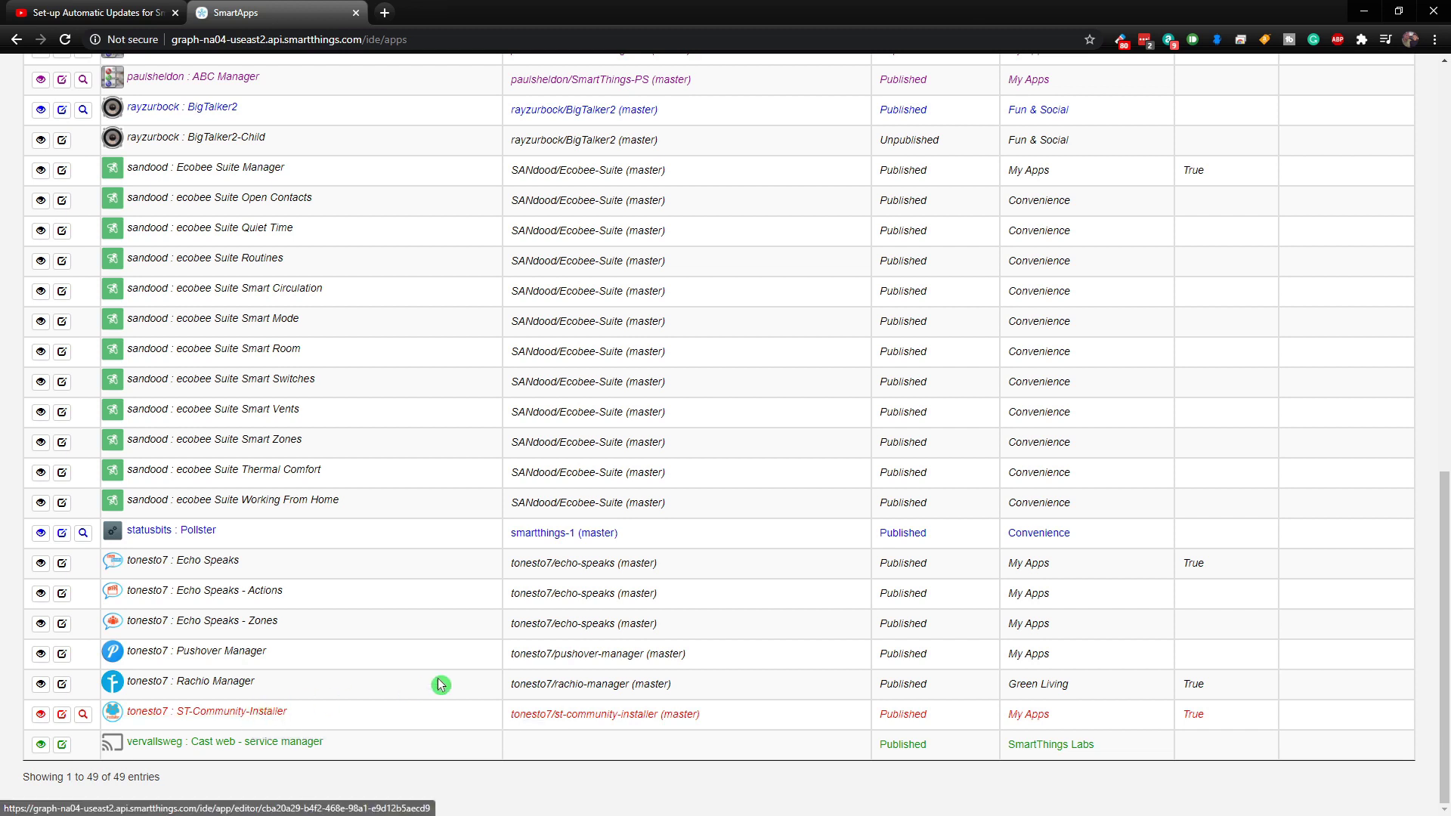
scroll(1048, 547, "up", 1)
scroll(1044, 547, "up", 3)
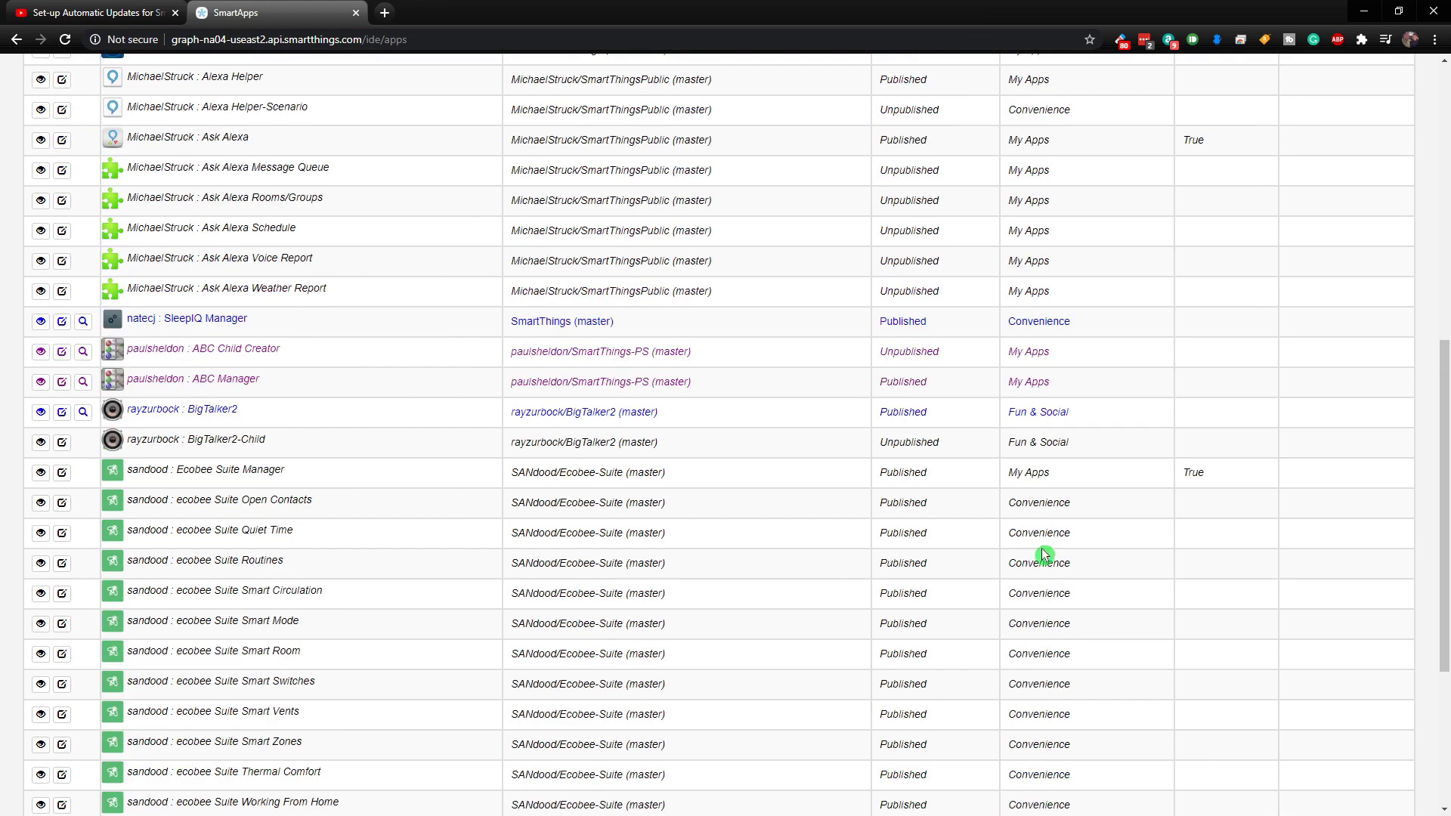
scroll(1044, 547, "up", 3)
scroll(1087, 474, "up", 3)
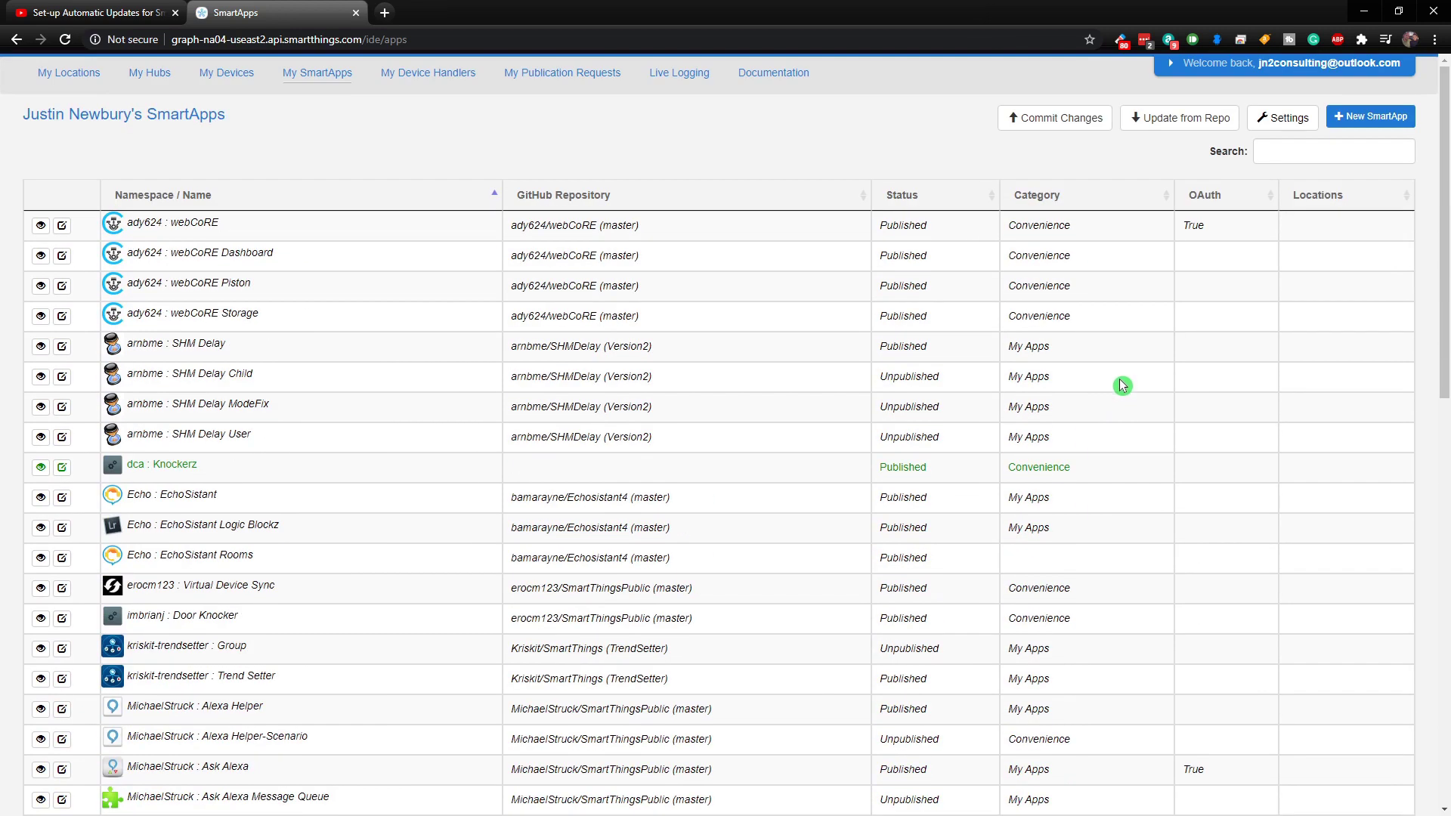
- Start Update From Repo using the st-community-installer (master) repository
left_click(1180, 116)
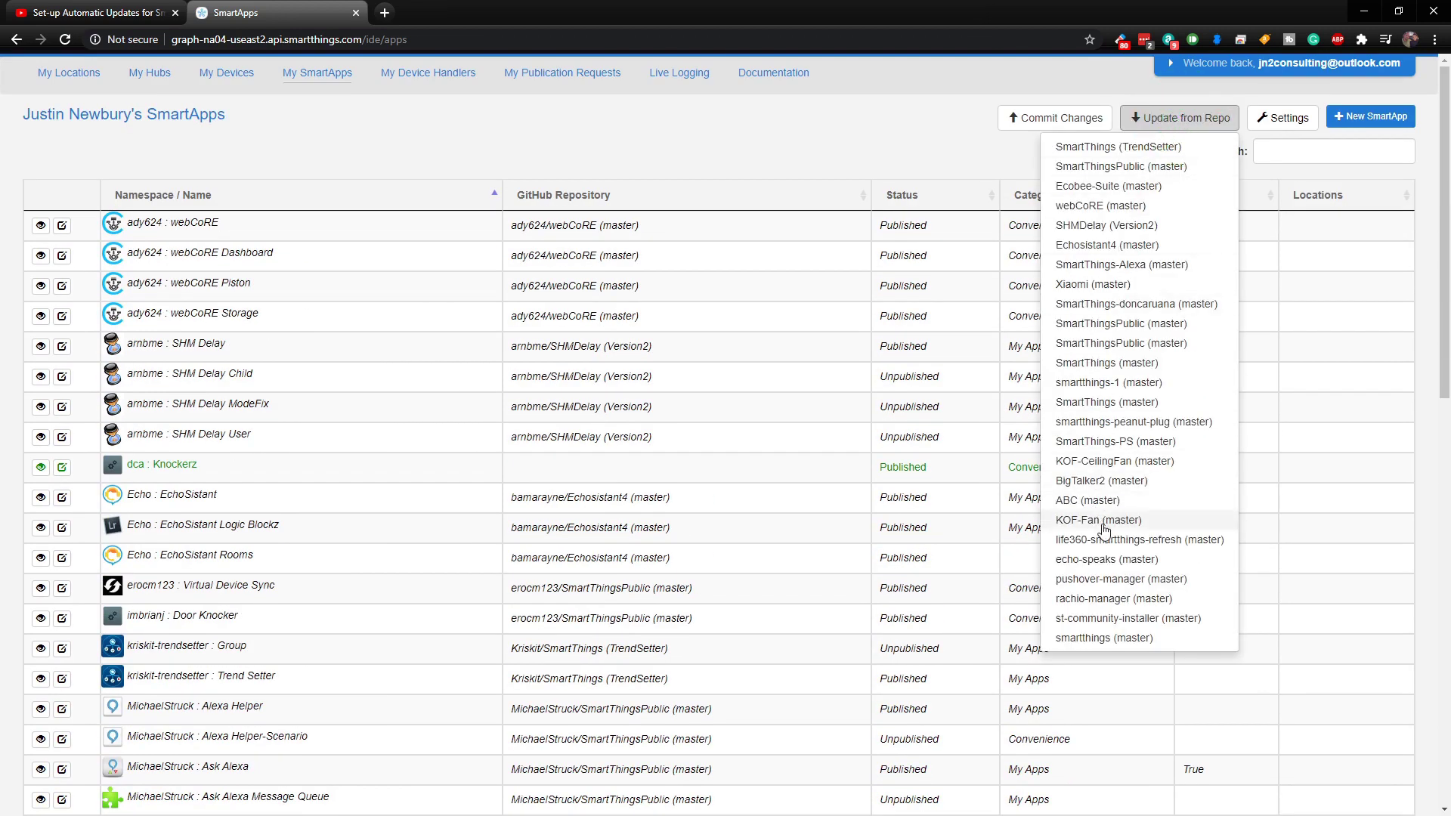
scroll(1130, 454, "down", 1)
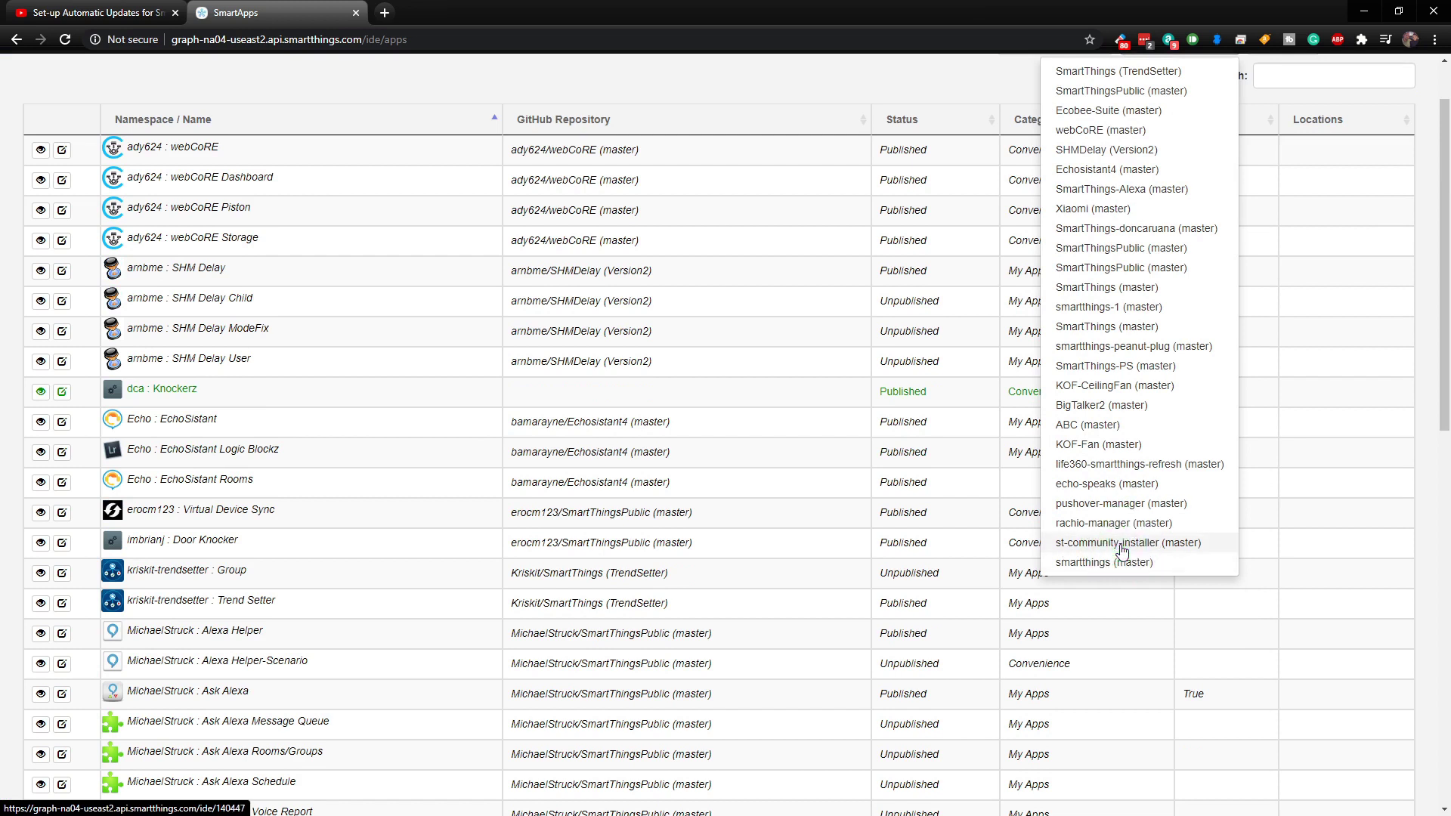
left_click(1123, 543)
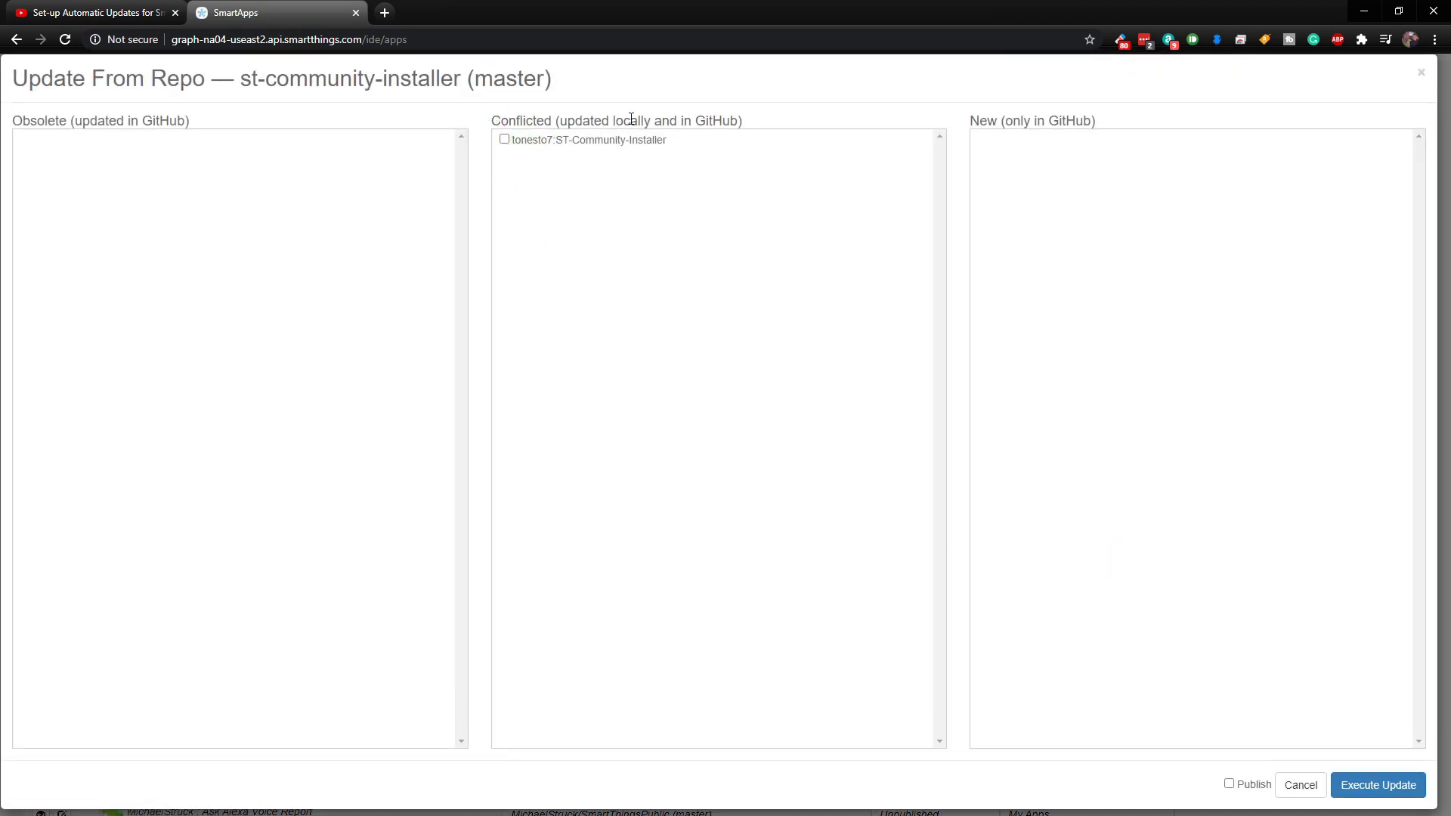
- Select tonesto7:ST-Community-Installer, enable Publish, and execute the update
left_click(542, 177)
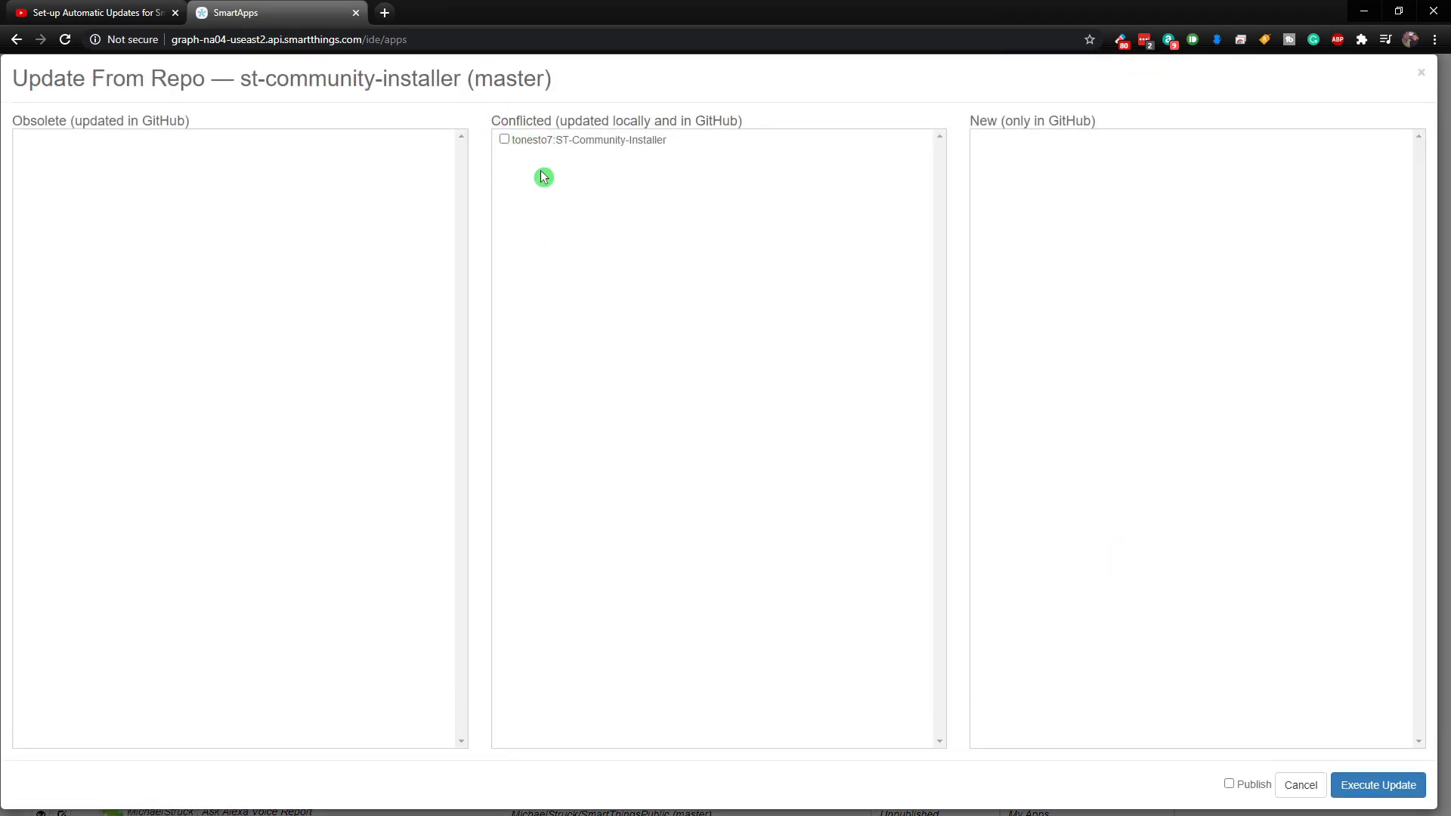
left_click(503, 139)
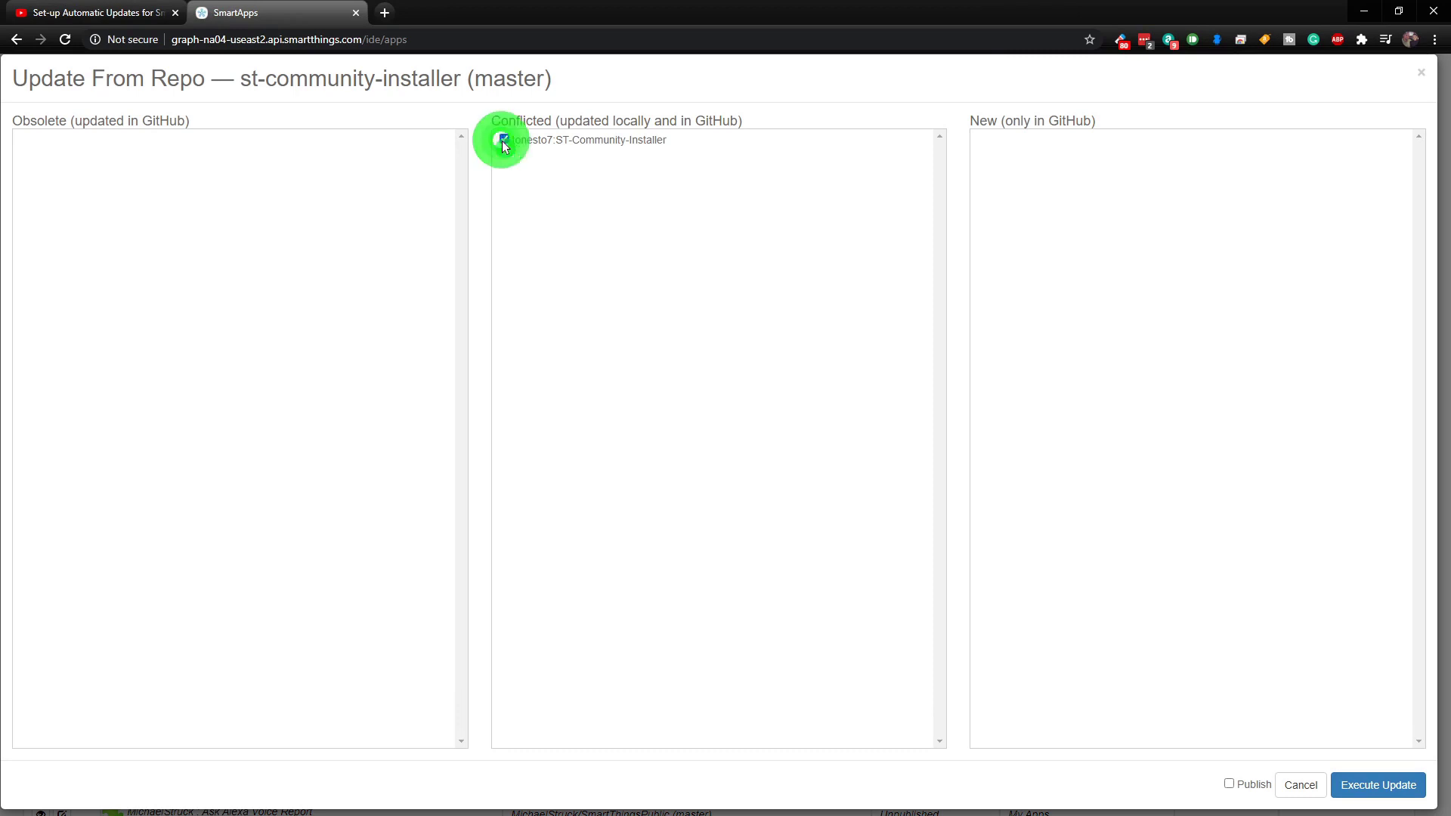
left_click(1230, 784)
left_click(1379, 784)
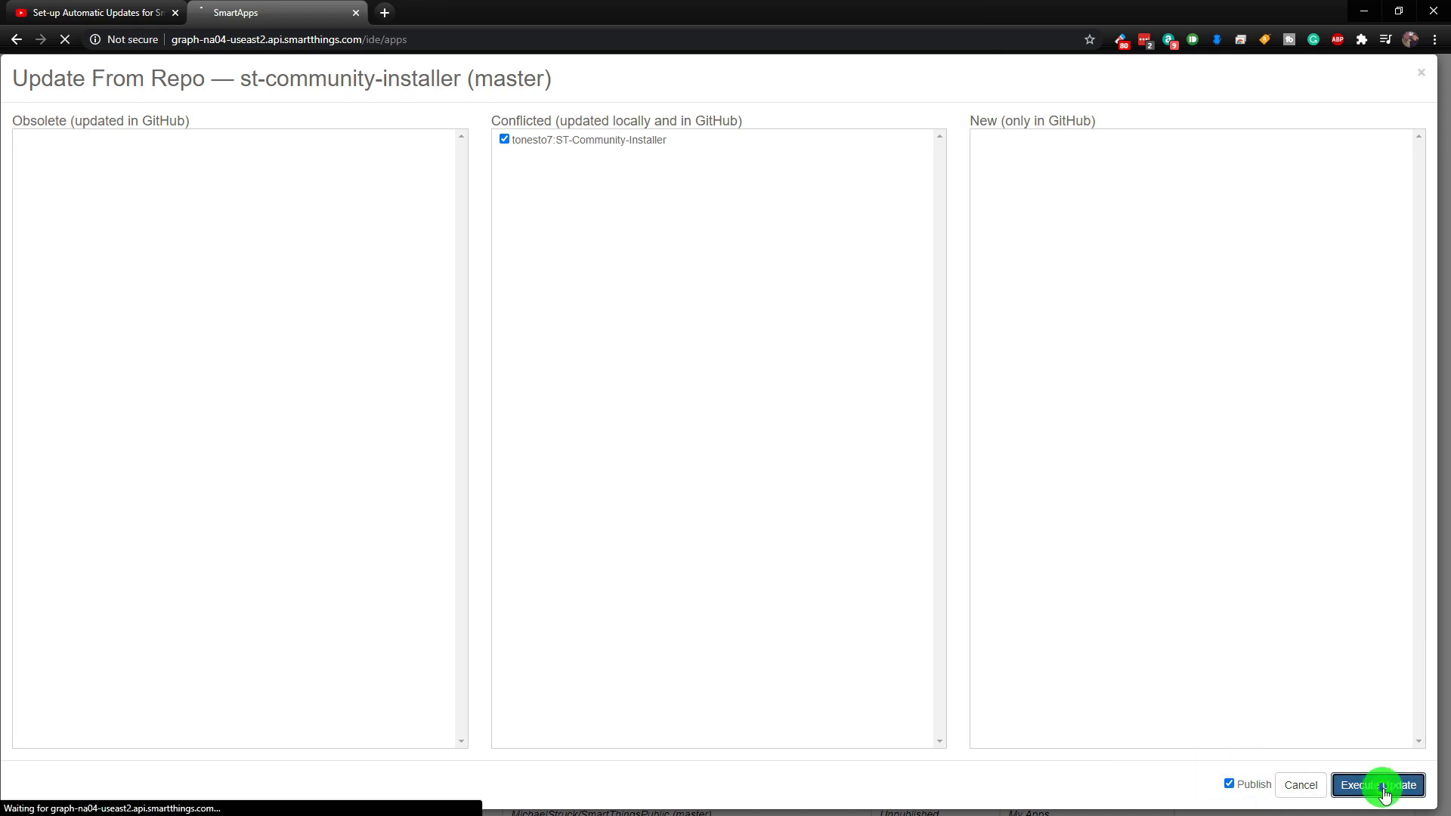
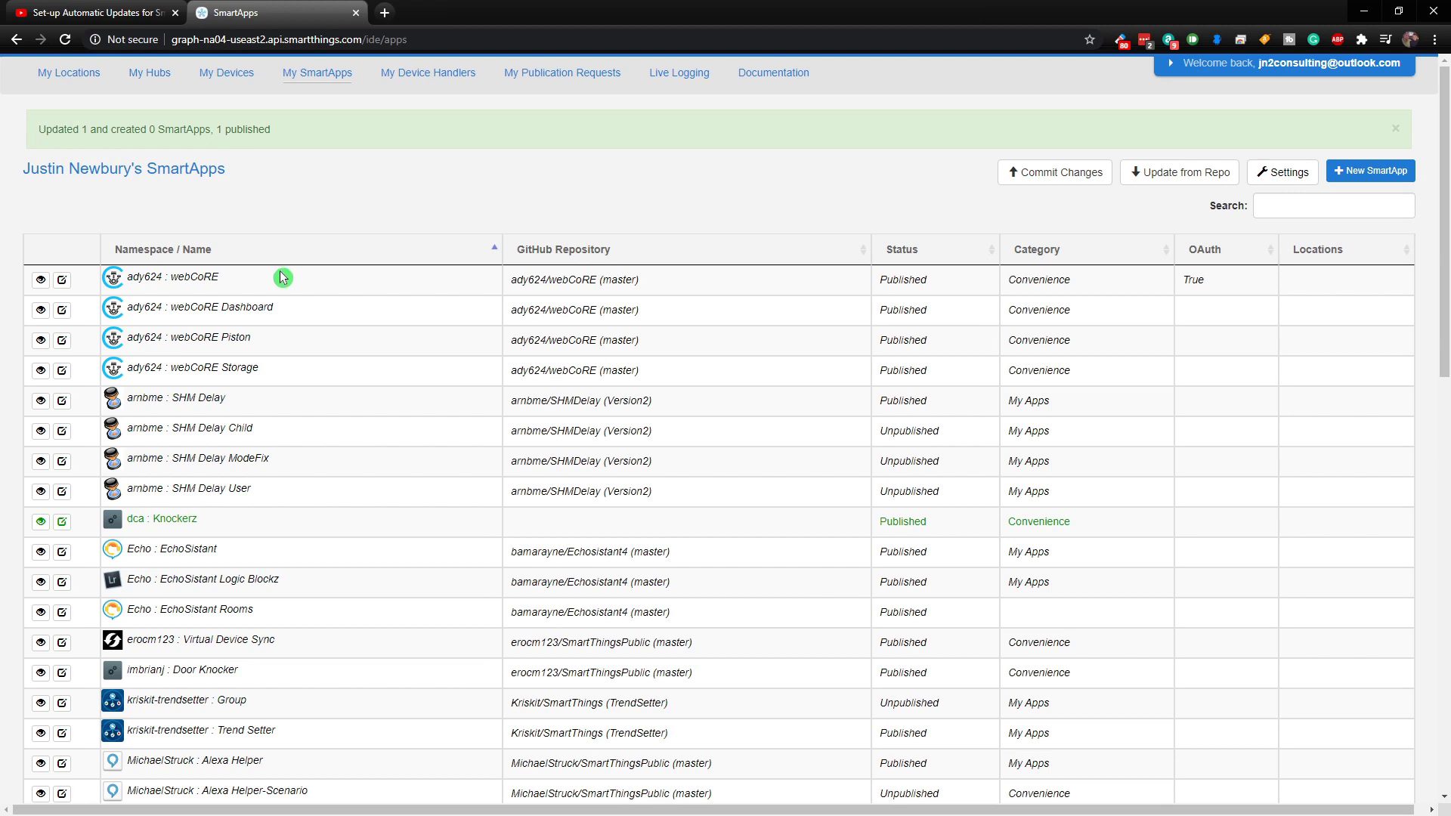
scroll(276, 397, "down", 10)
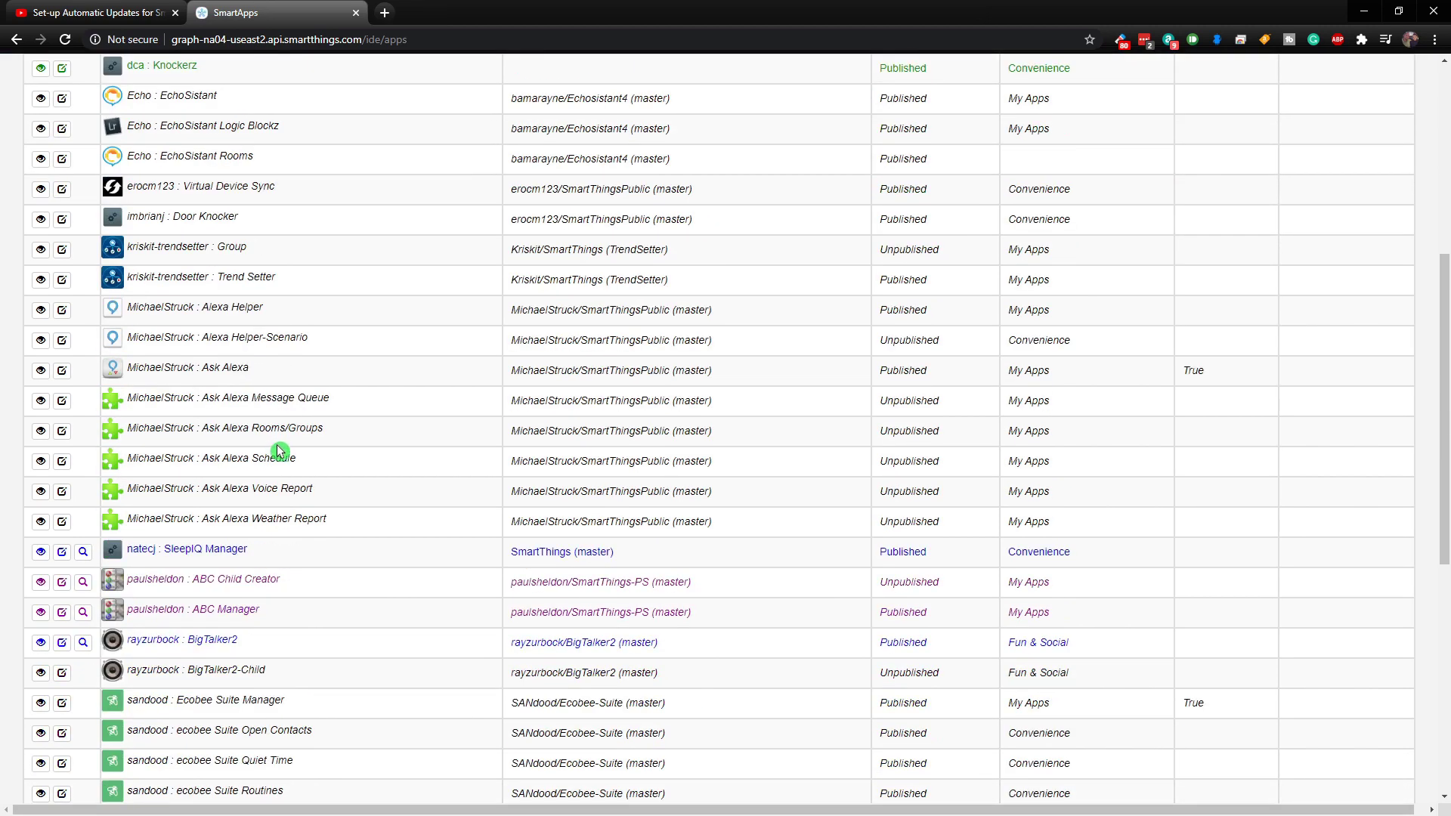
scroll(278, 454, "down", 5)
scroll(273, 477, "down", 3)
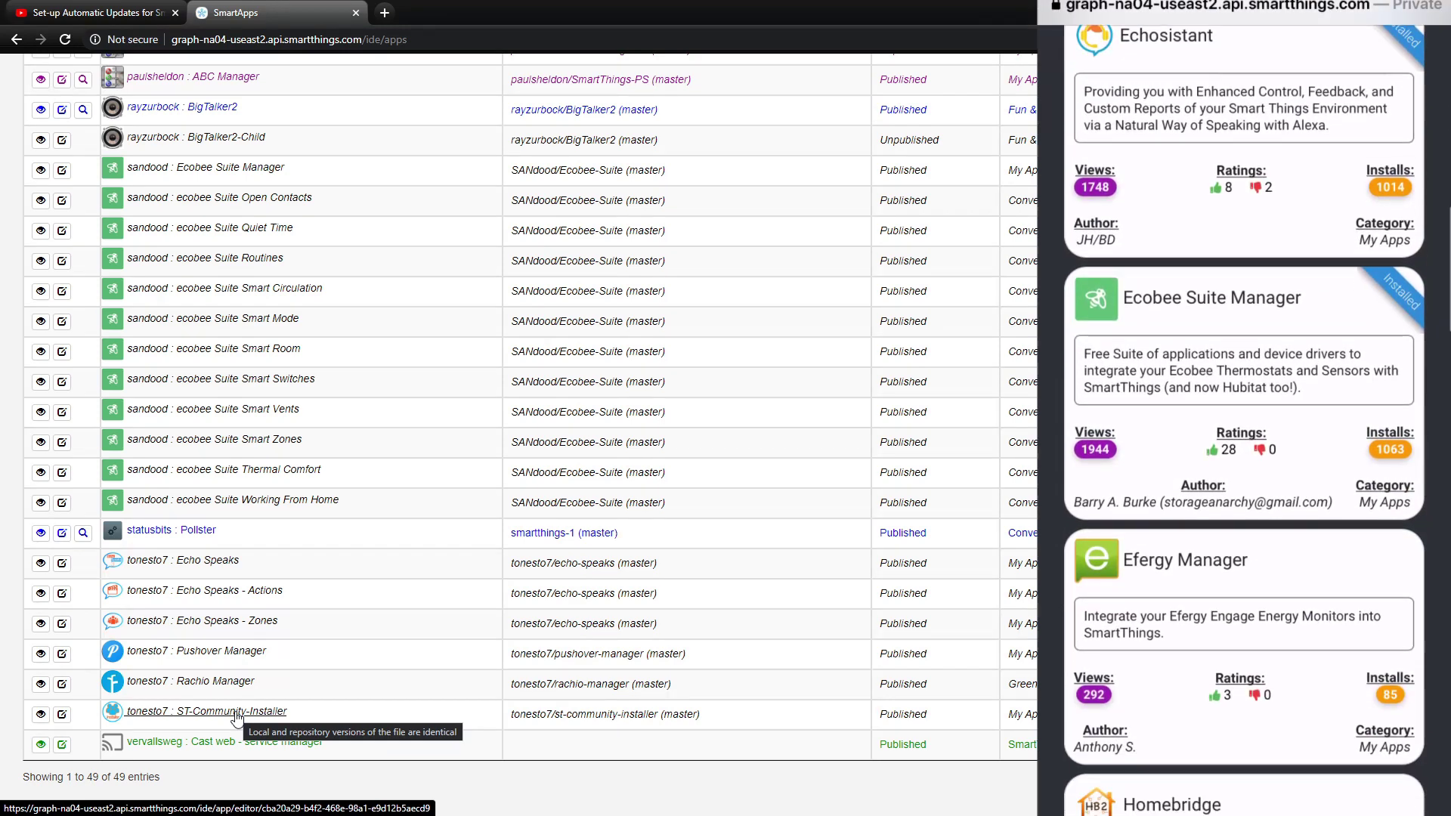
- Open the tonesto7 : ST-Community-Installer SmartApp in the code editor
left_click(236, 714)
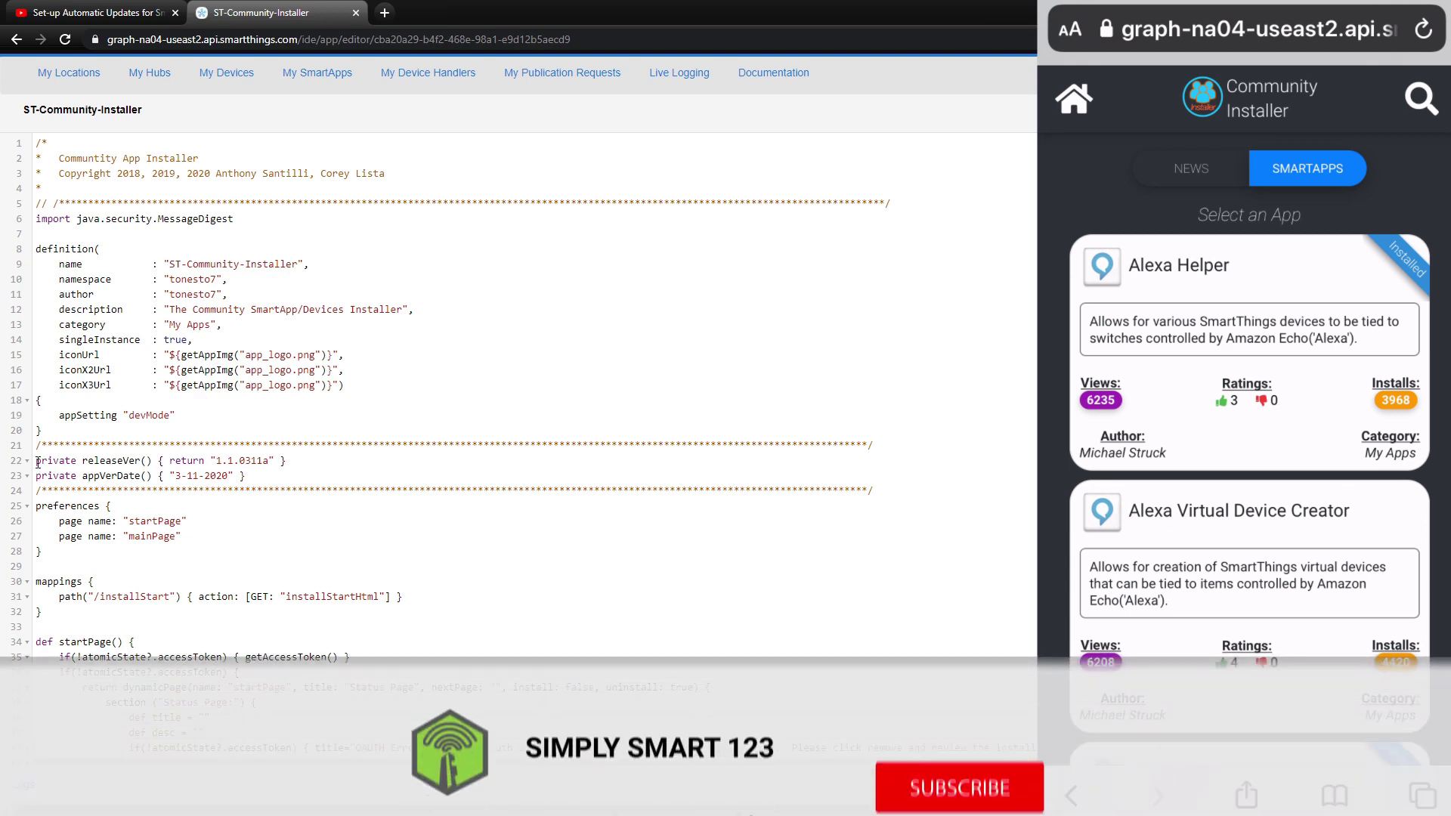
left_click(226, 446)
triple_click(226, 460)
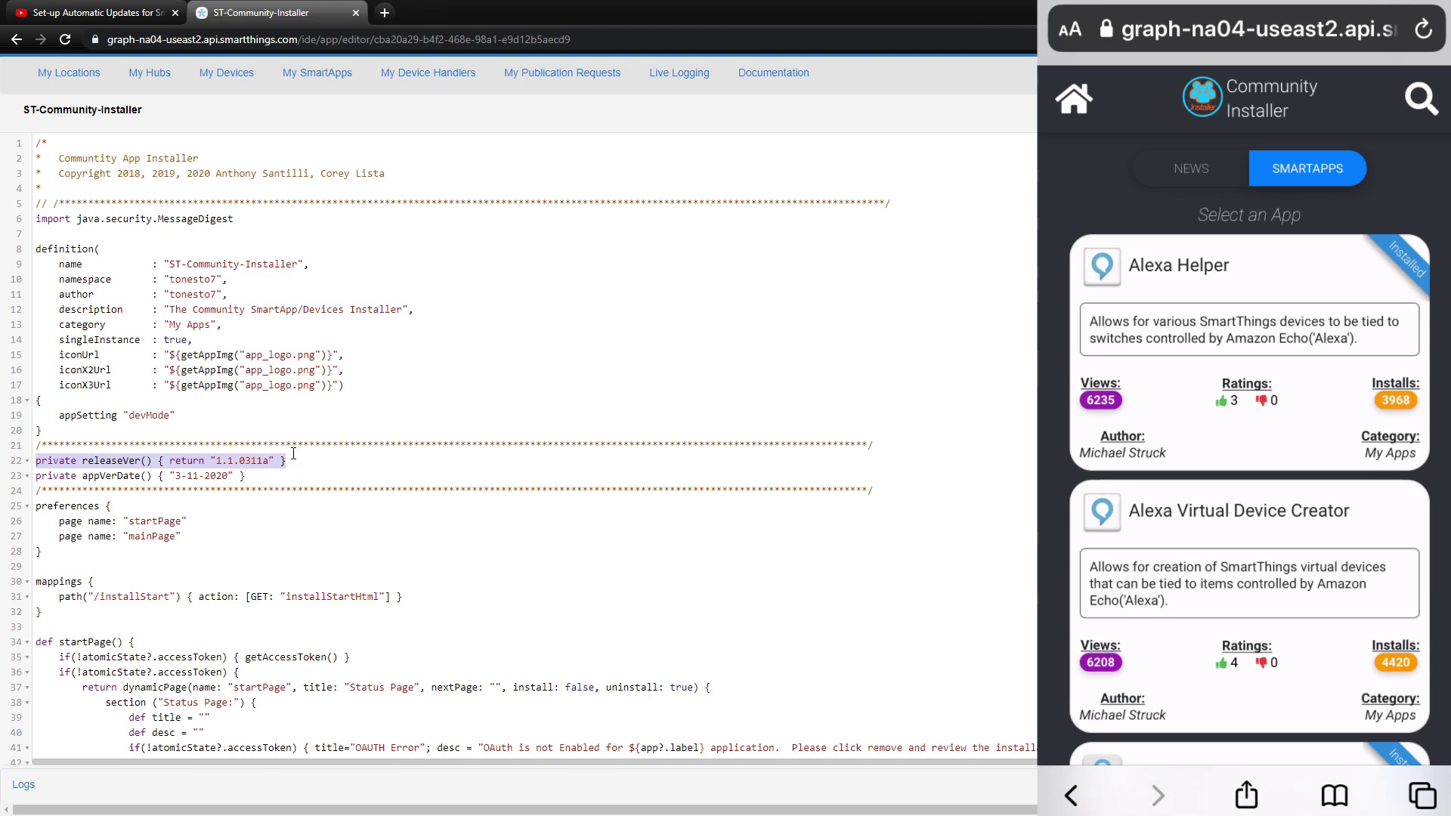
double_click(174, 476)
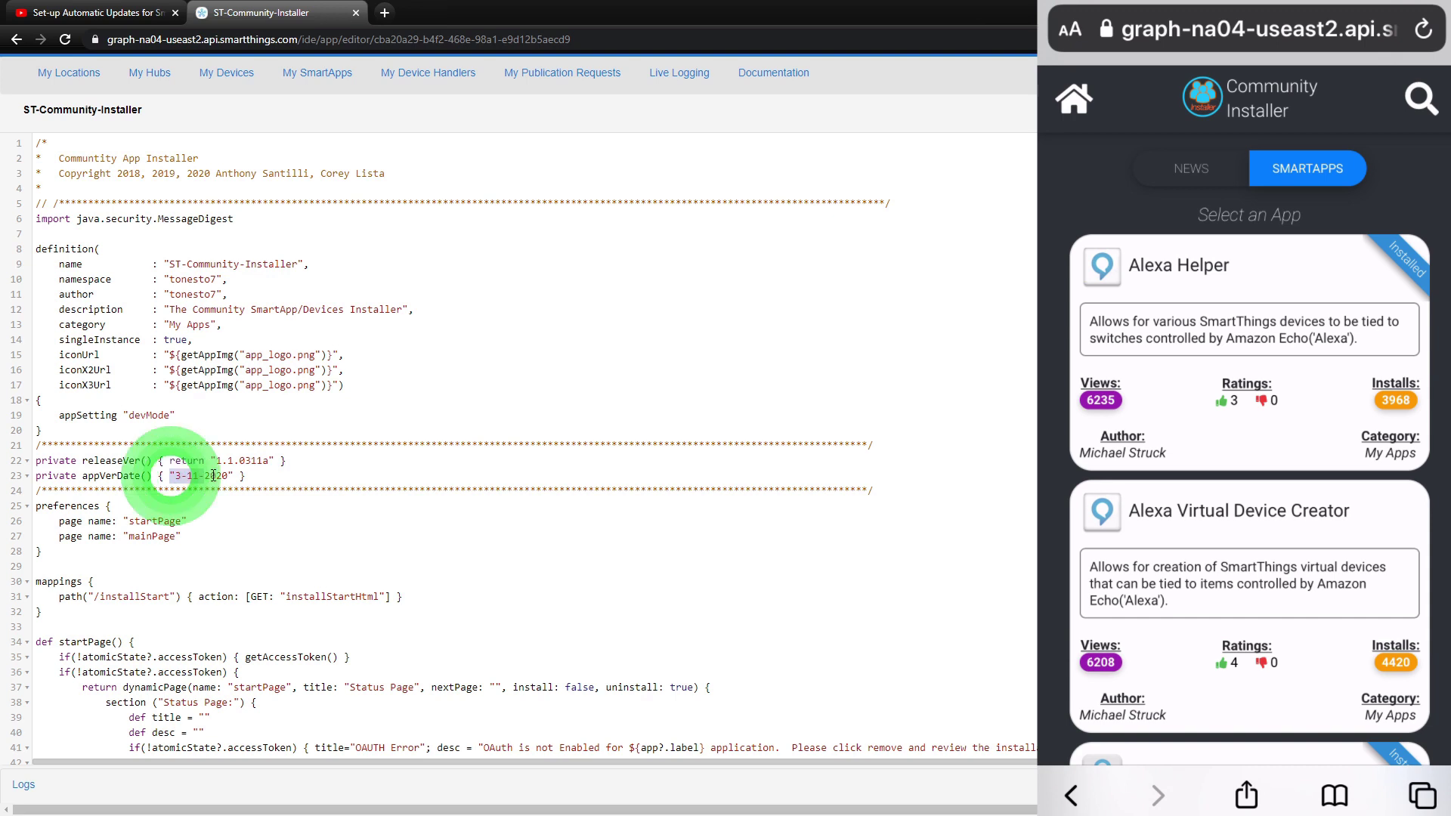
left_click(293, 519)
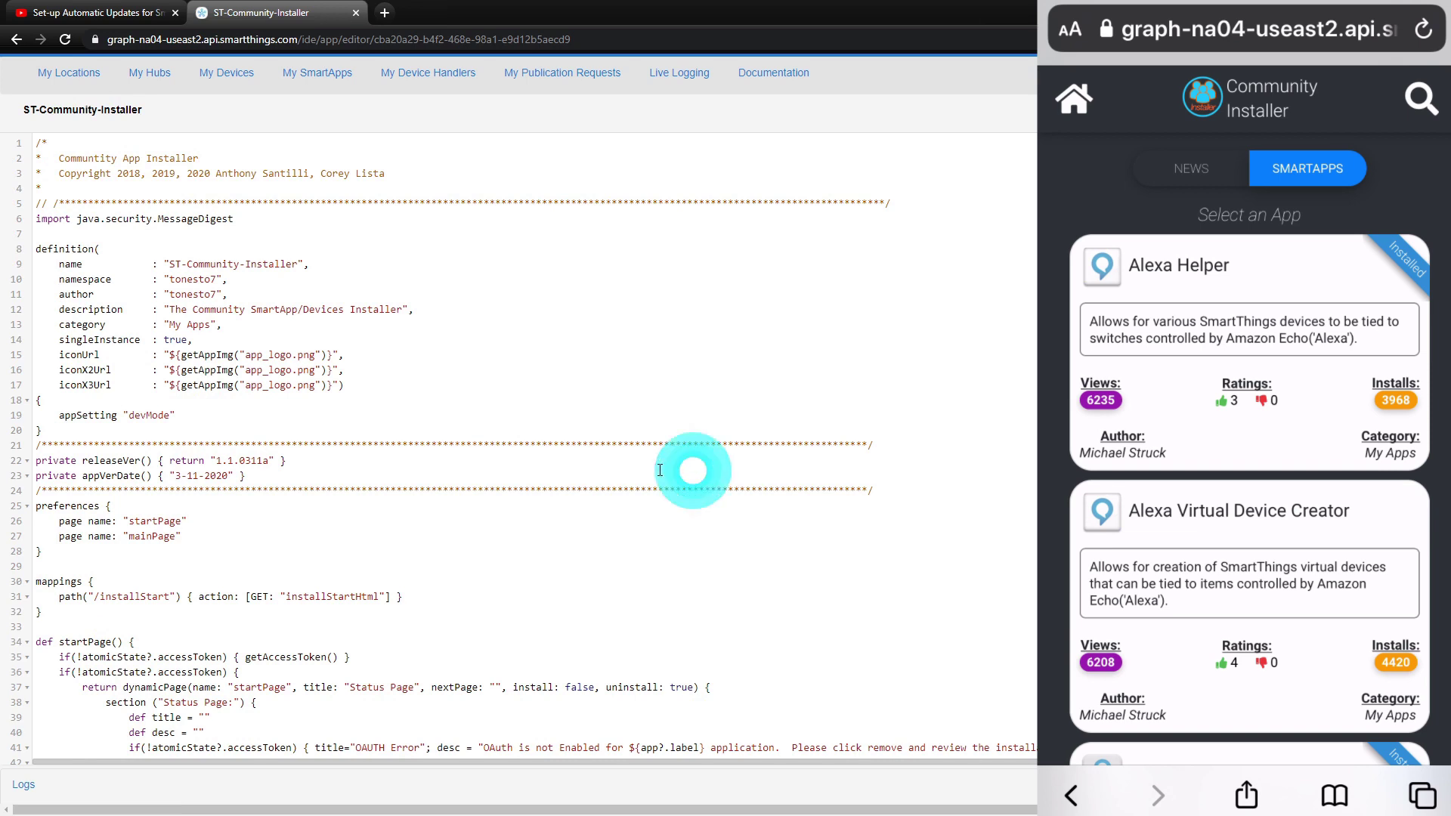
right_click(694, 475)
left_click(628, 374)
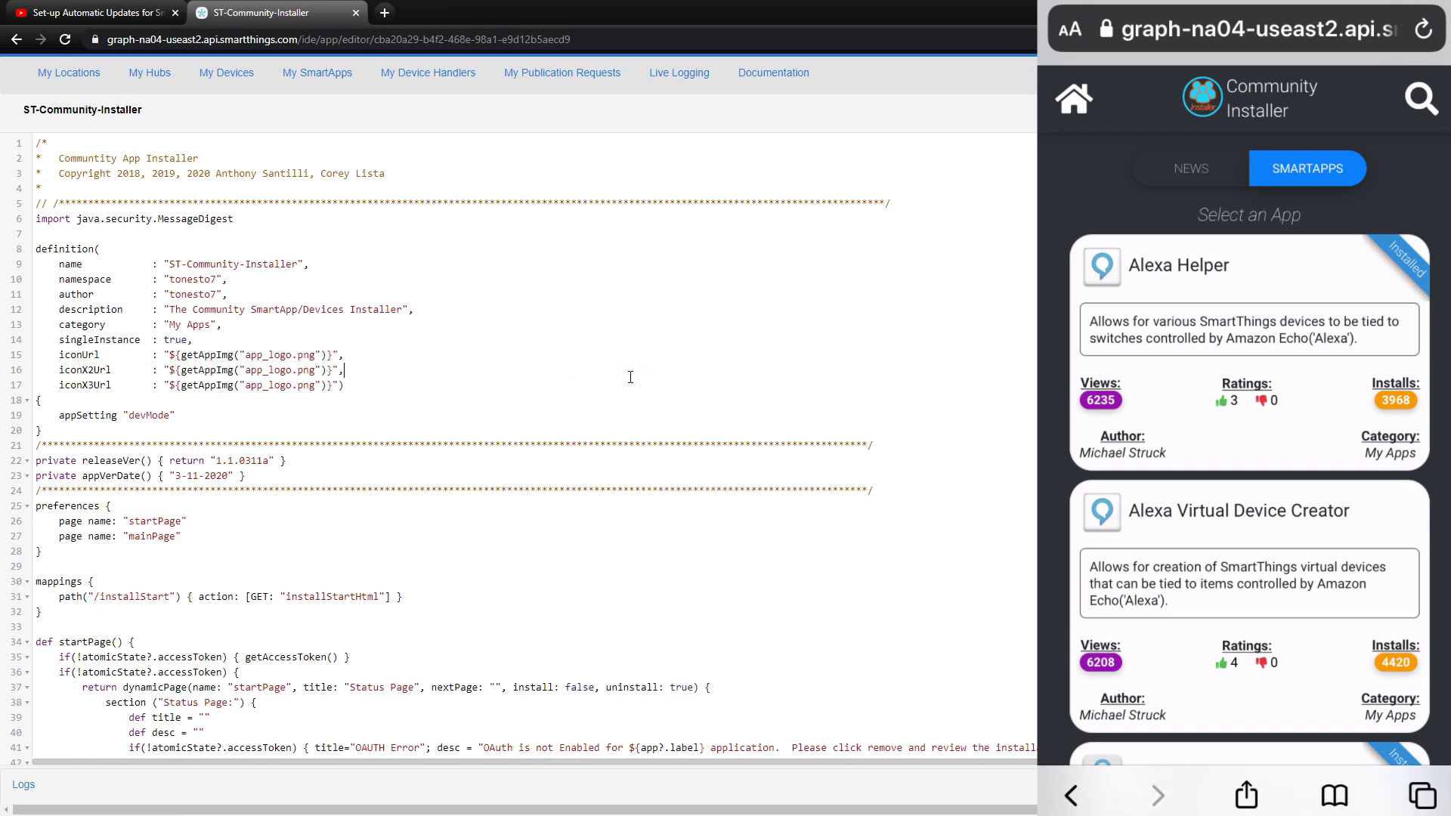